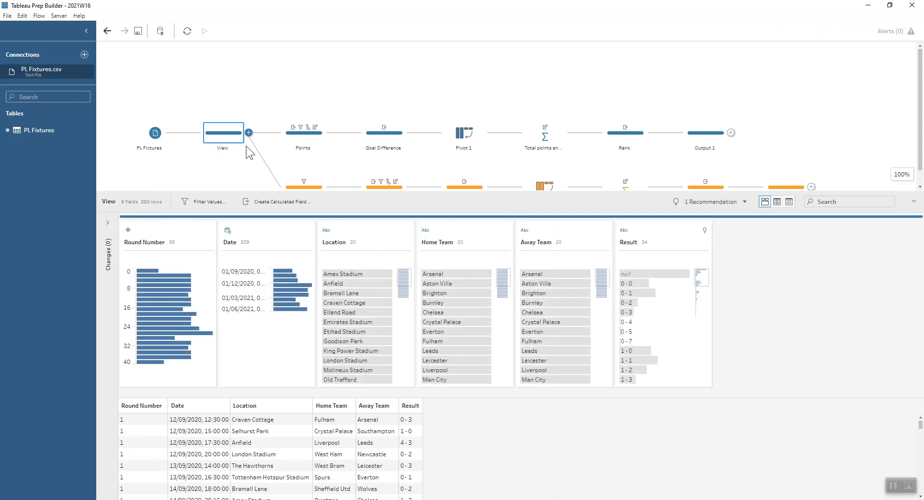
- Highlight the null values of the Result field in the View step to examine their related rows, and clear the highlight
left_click(663, 276)
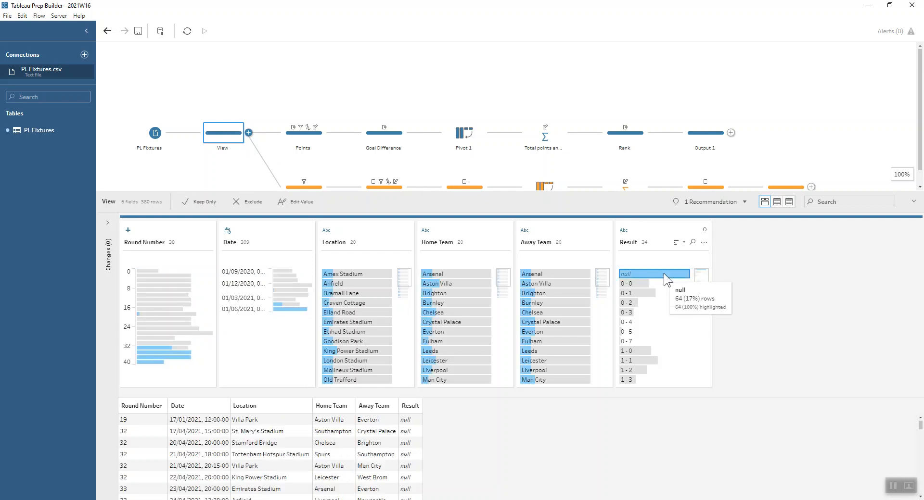
left_click(663, 274)
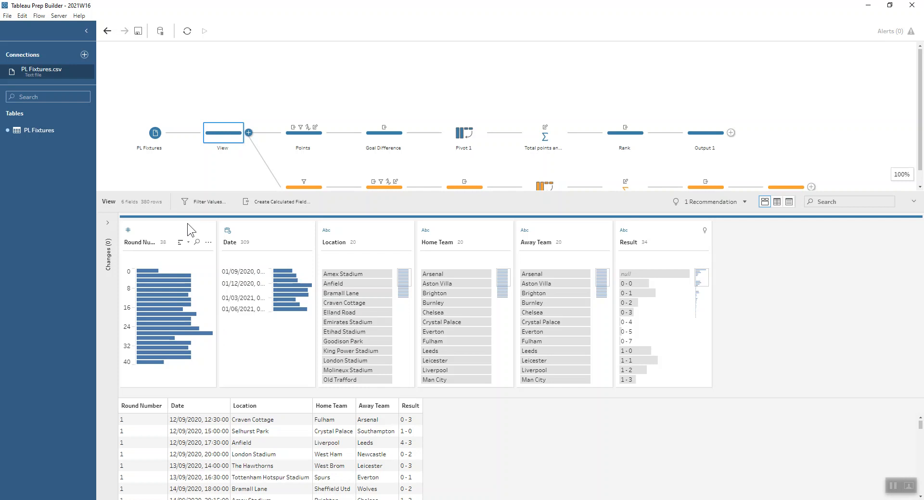
- In the Points step, examine the custom split options for the Result field with "-" as the separator, and cancel without splitting
left_click(304, 134)
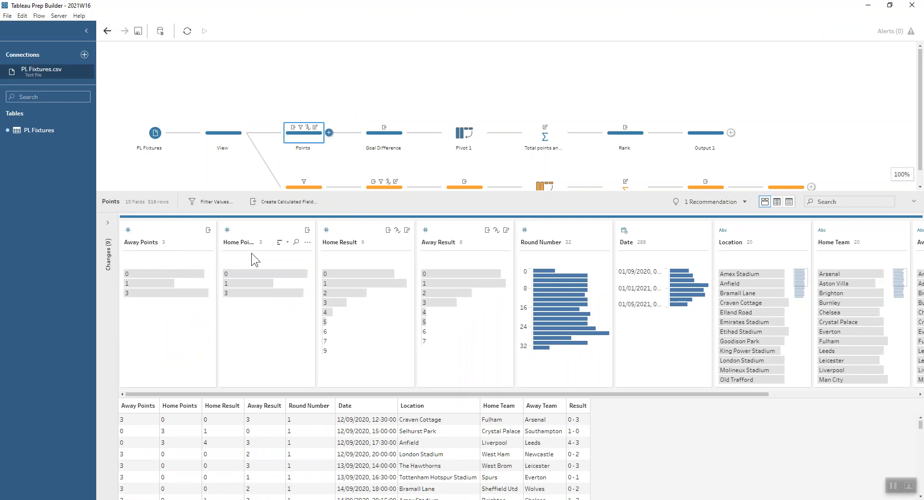
left_click_drag(368, 394, 544, 414)
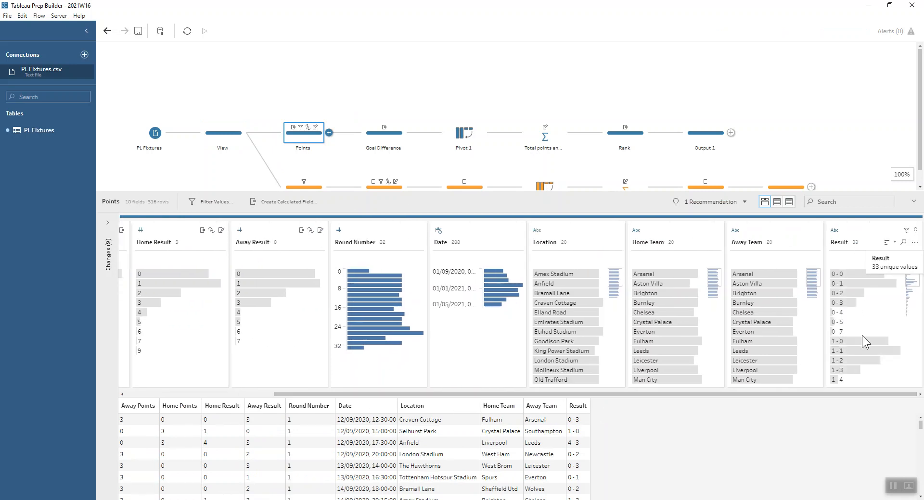
left_click(915, 242)
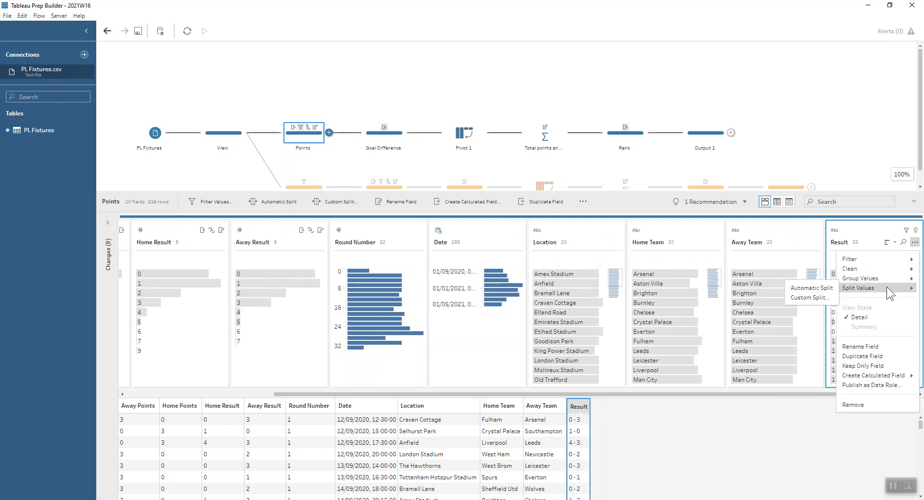
mouse_move(885, 288)
left_click(821, 296)
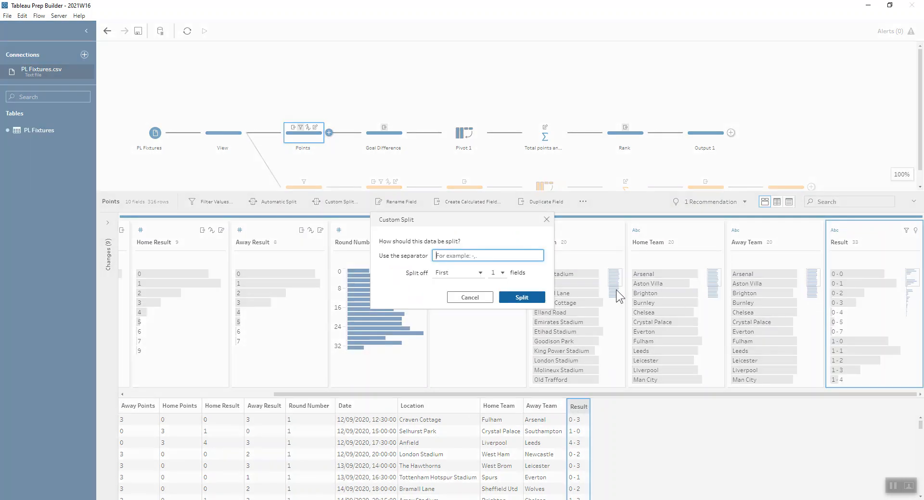
type("-")
left_click(470, 276)
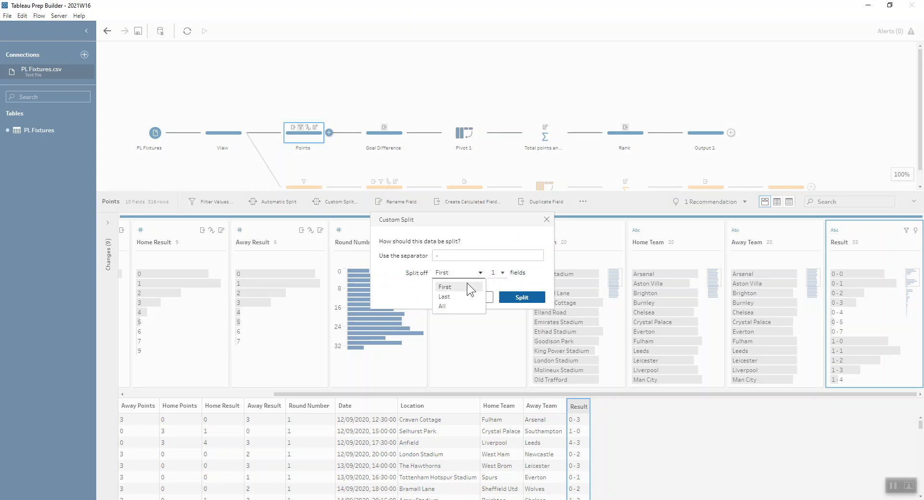
left_click(544, 220)
left_click(544, 220)
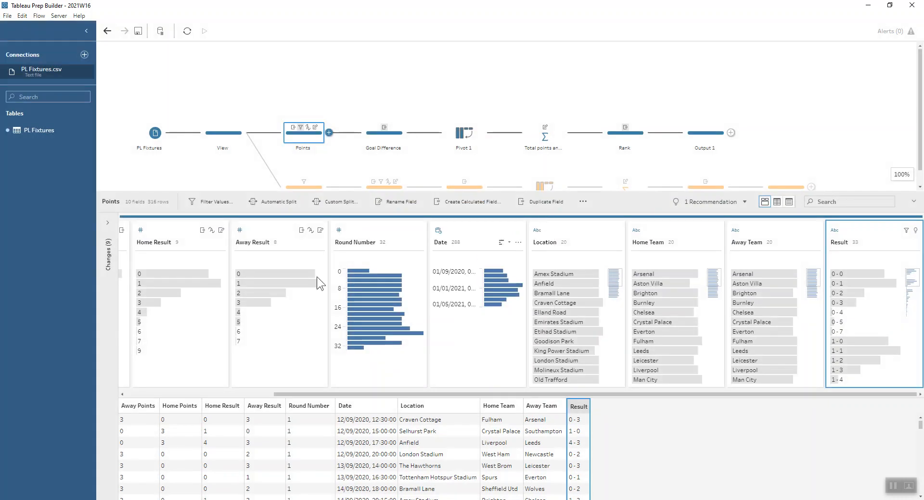
- Expand the change list of the Points step and review the null filter and the two Result split calculations
left_click(103, 226)
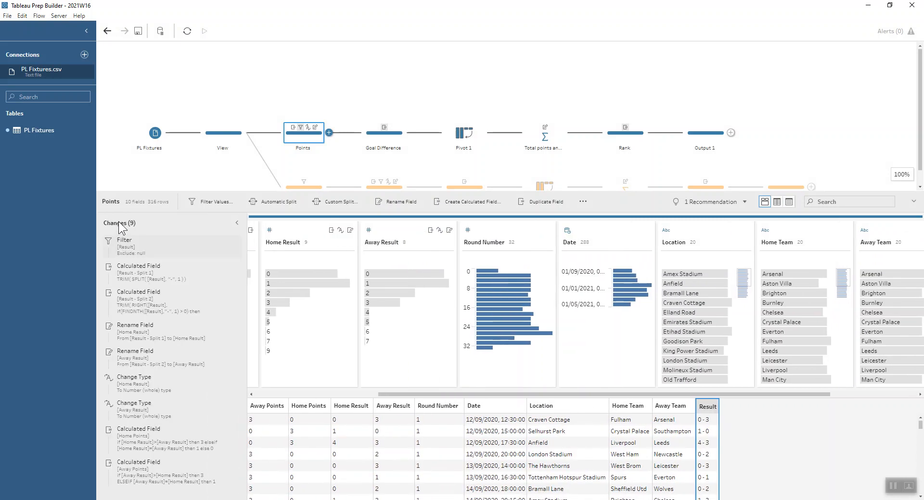
left_click(132, 248)
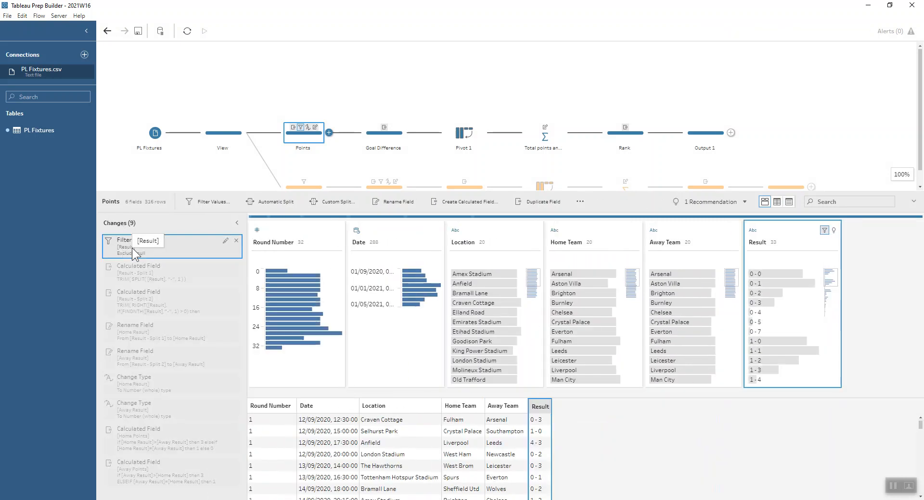
mouse_move(778, 340)
left_click(140, 305)
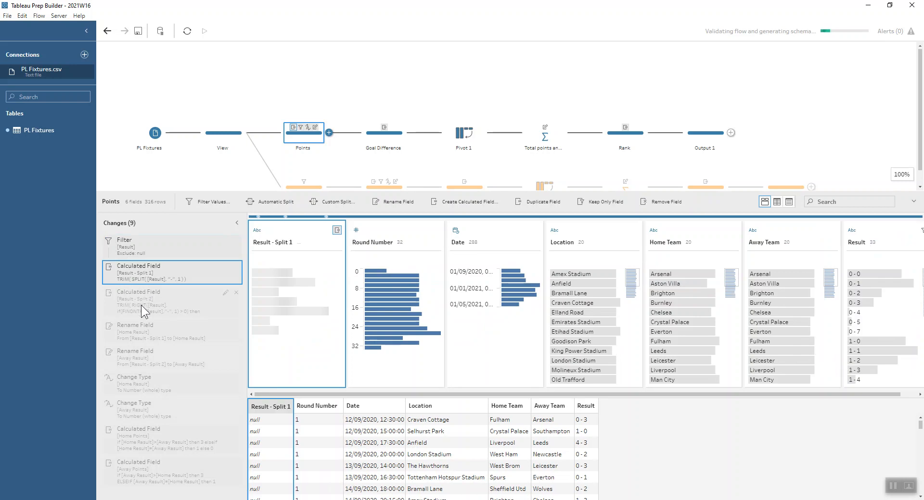
mouse_move(403, 313)
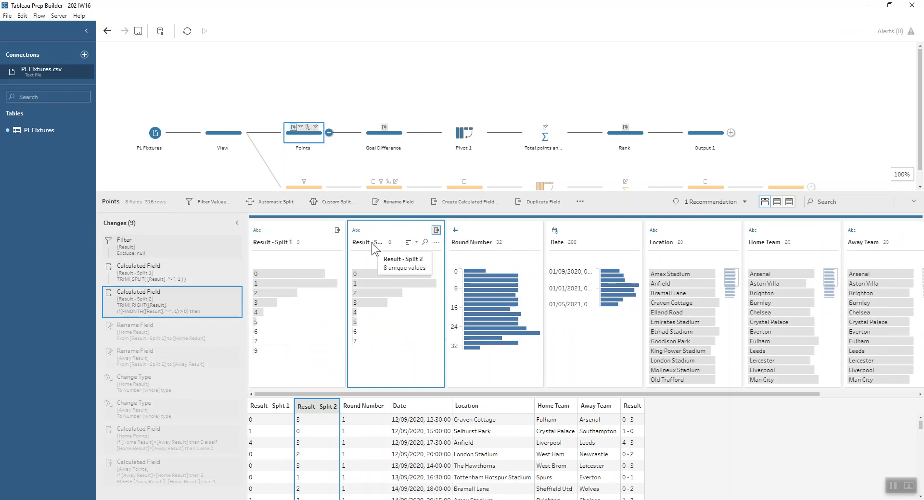
mouse_move(255, 285)
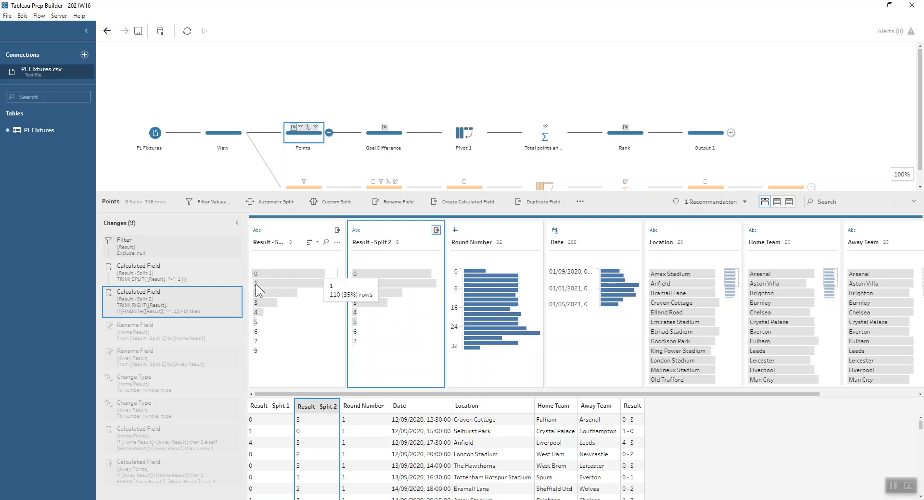
- Review the Home Result and Away Result renames and their whole-number type changes in the Points step
left_click(145, 333)
left_click(142, 352)
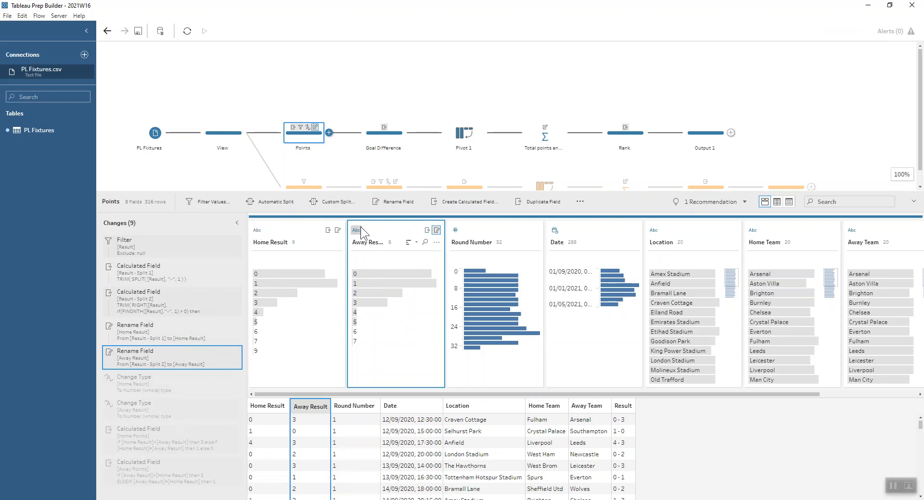
left_click(123, 384)
left_click(126, 408)
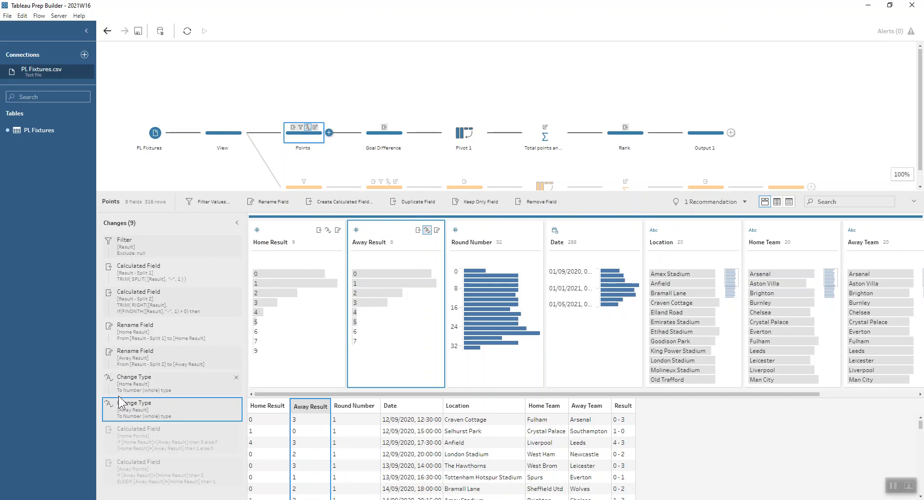
- Inspect the formulas of the Home Points and Away Points calculated fields, closing each without changes
left_click(222, 441)
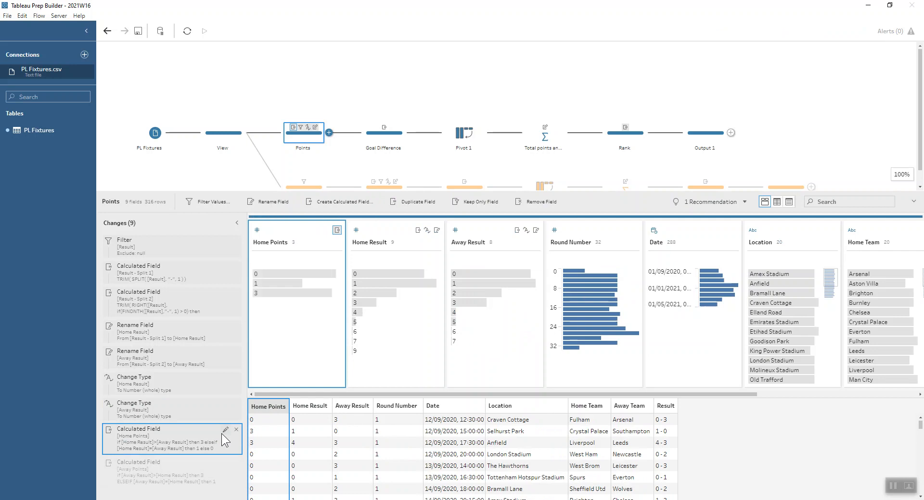
left_click(225, 430)
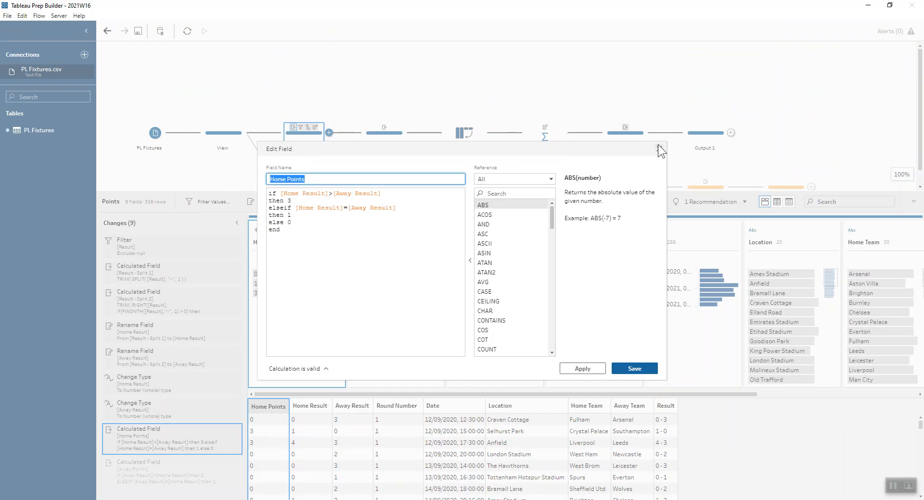
left_click(660, 149)
left_click(183, 464)
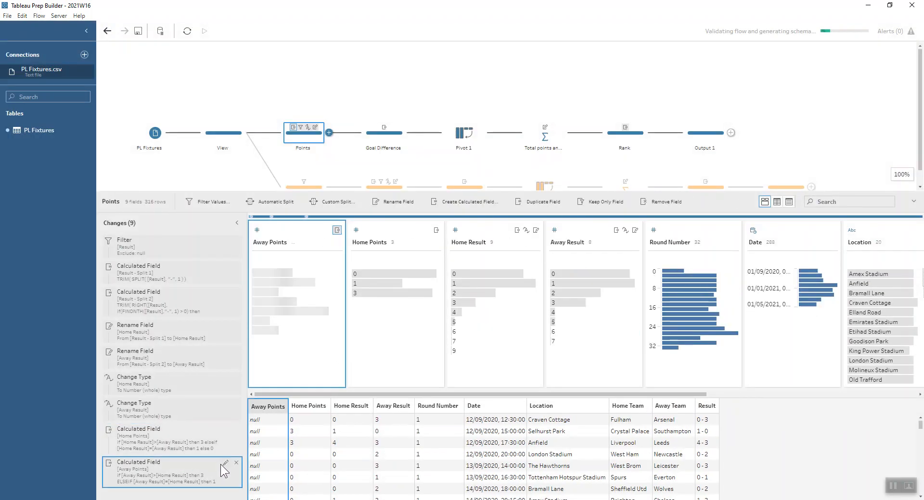
left_click(224, 464)
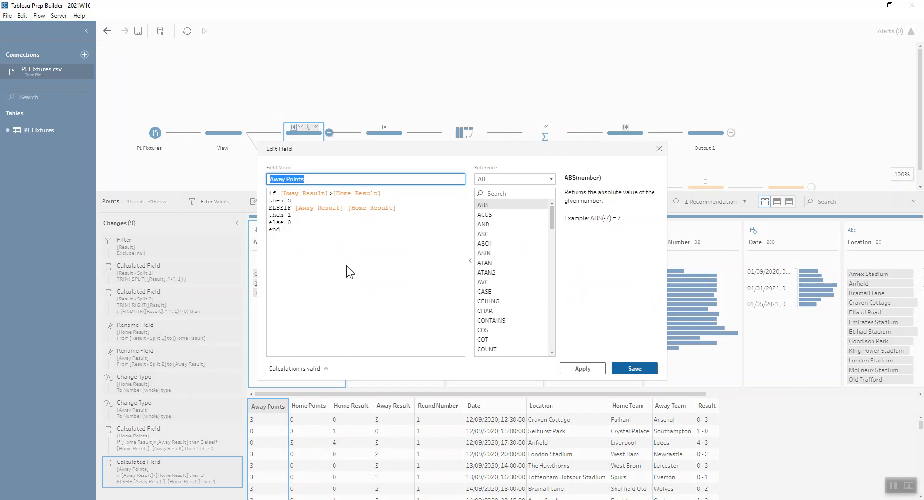
left_click(659, 148)
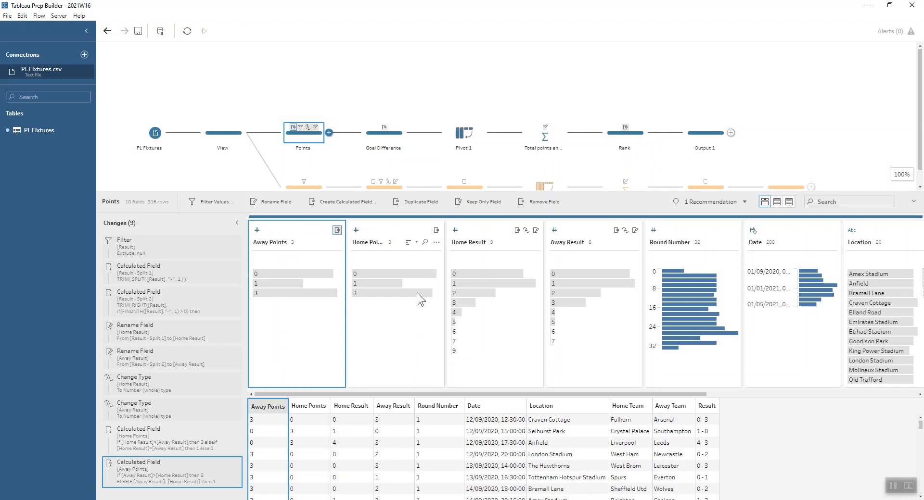
- In the Goal Difference step, inspect the Home Goal Difference and Away Goal Difference formulas, closing each without changes
left_click(394, 134)
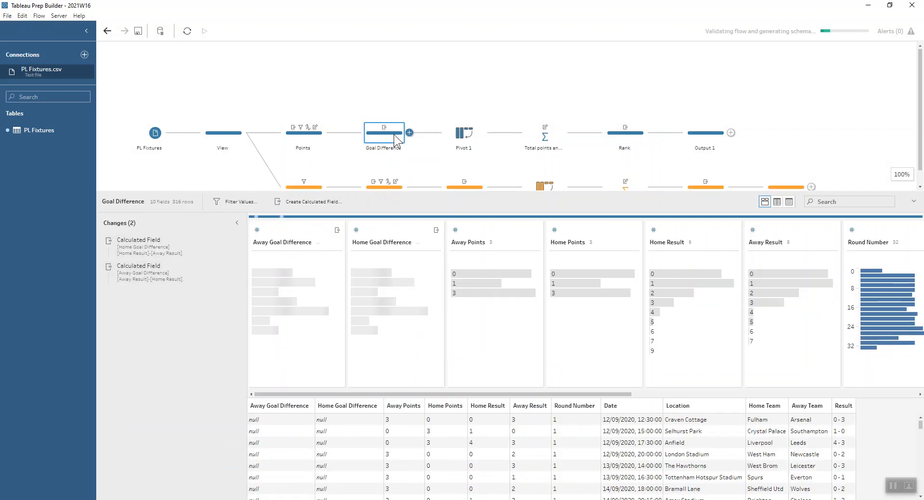
left_click(223, 241)
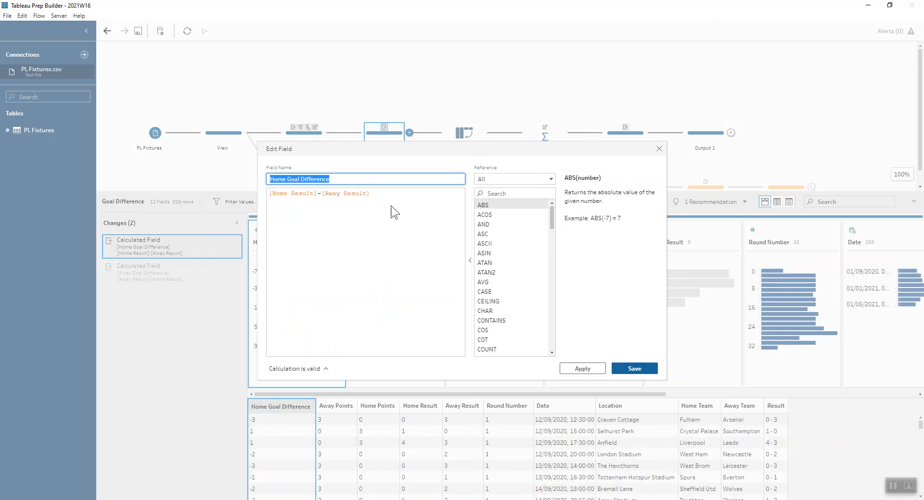
left_click(659, 149)
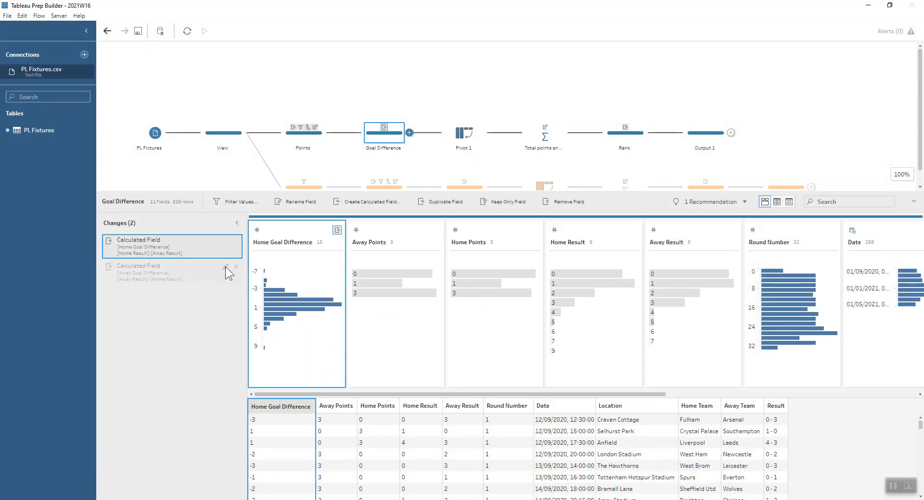
left_click(226, 267)
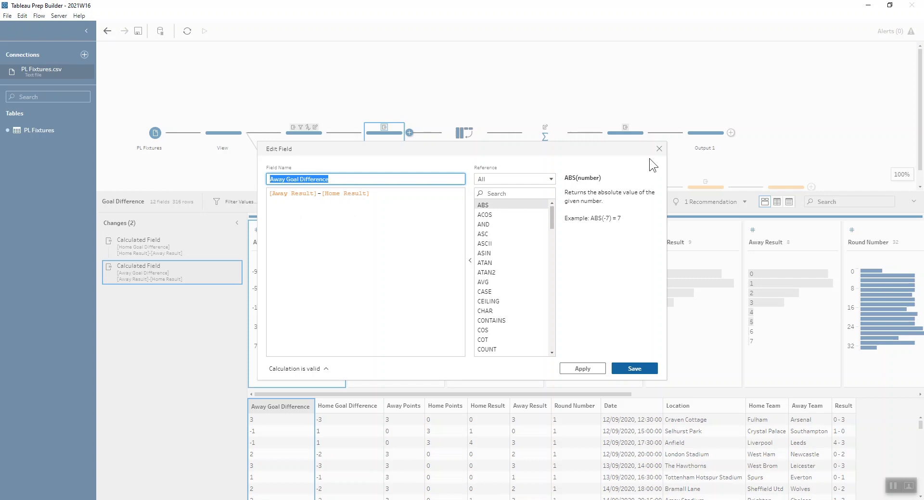
left_click(658, 149)
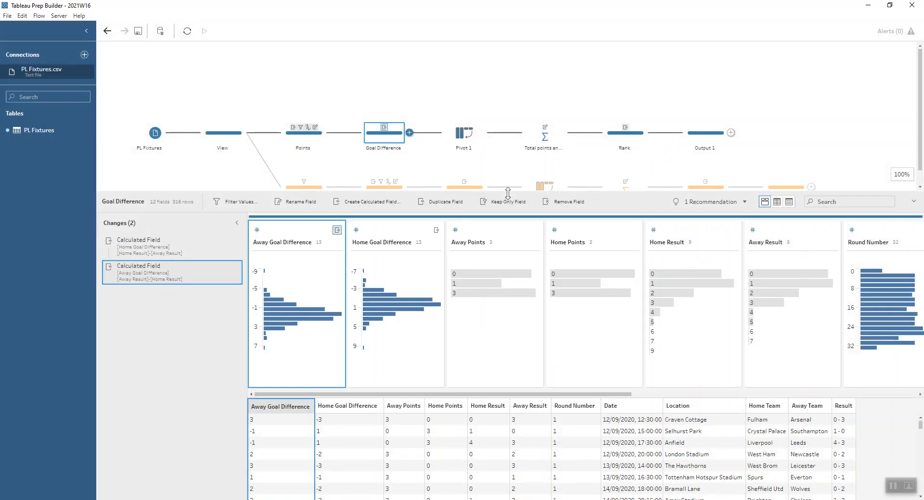
- Examine the Team, Points and Goal Difference columns in the Pivot 1 step's columns-to-rows setup
left_click(465, 136)
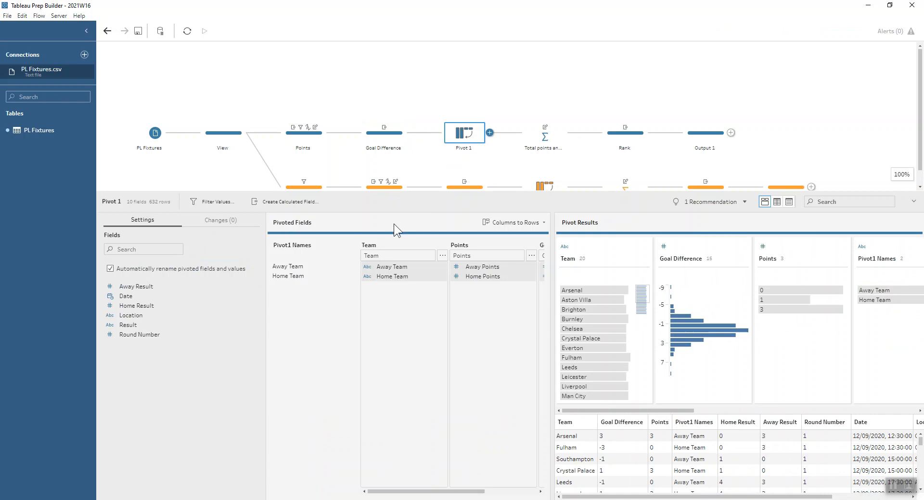
left_click(385, 254)
left_click(385, 254)
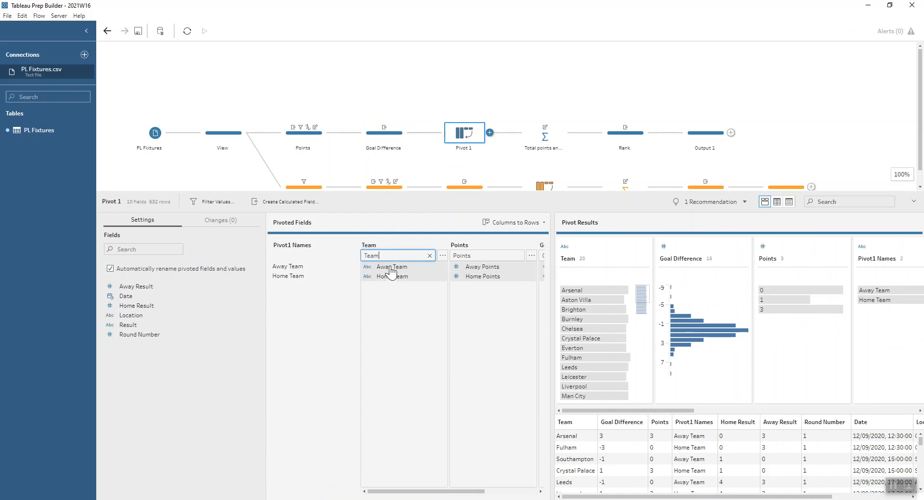
left_click(464, 255)
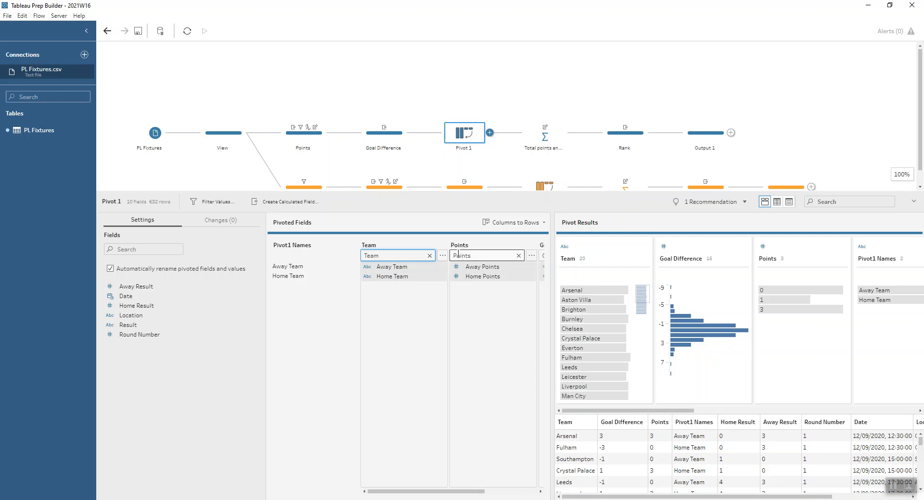
left_click_drag(466, 492, 521, 491)
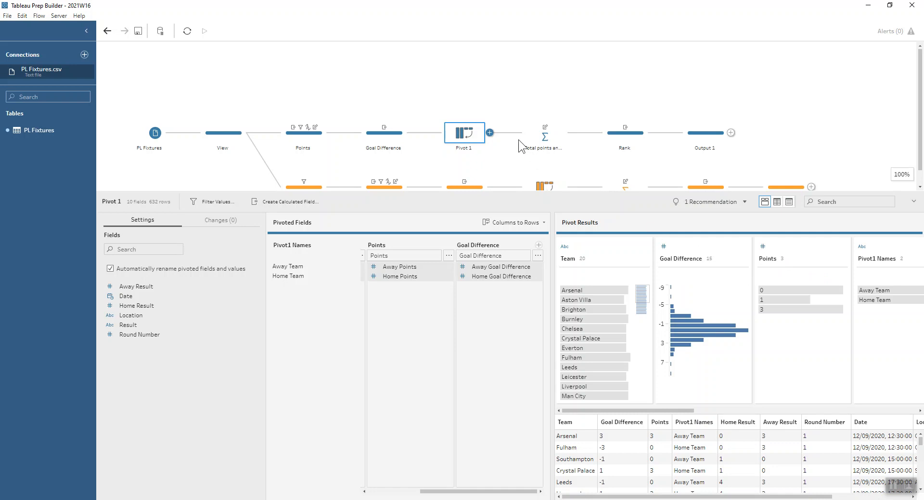
- Remove the Games Played rename from the Total points and GD aggregate step and return to its settings
left_click(538, 137)
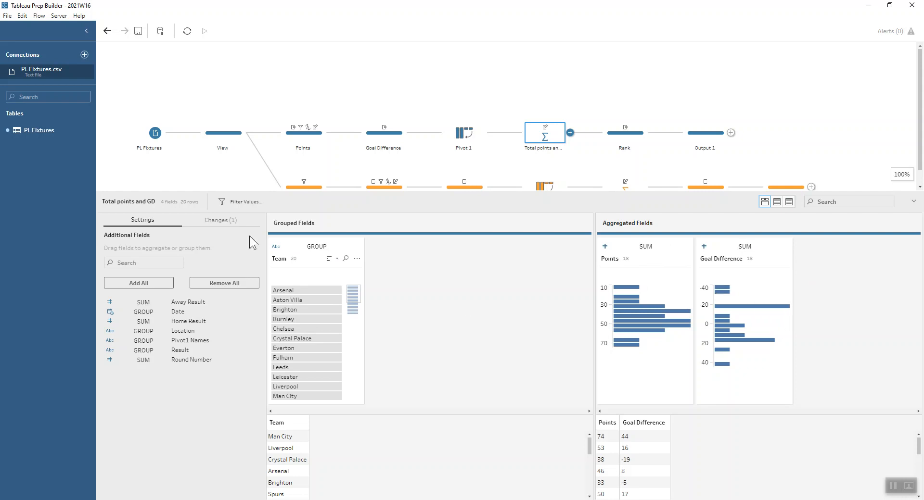
left_click(208, 220)
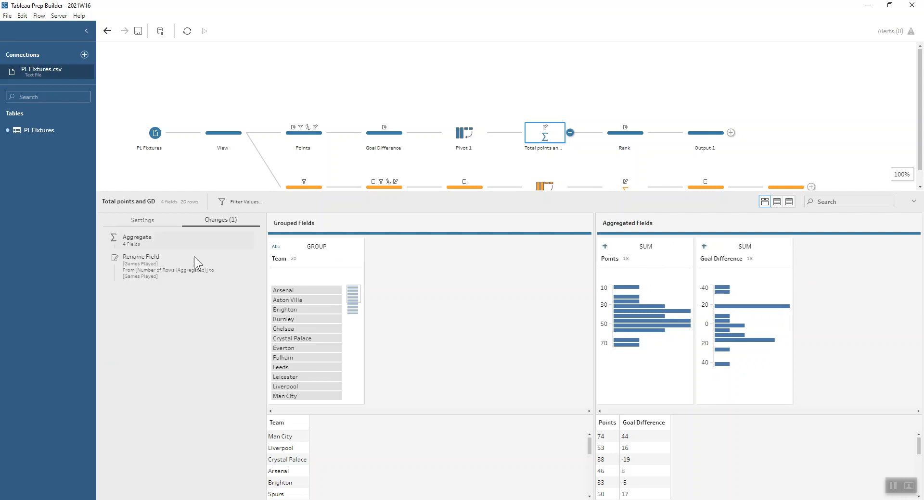
left_click(248, 259)
left_click(145, 219)
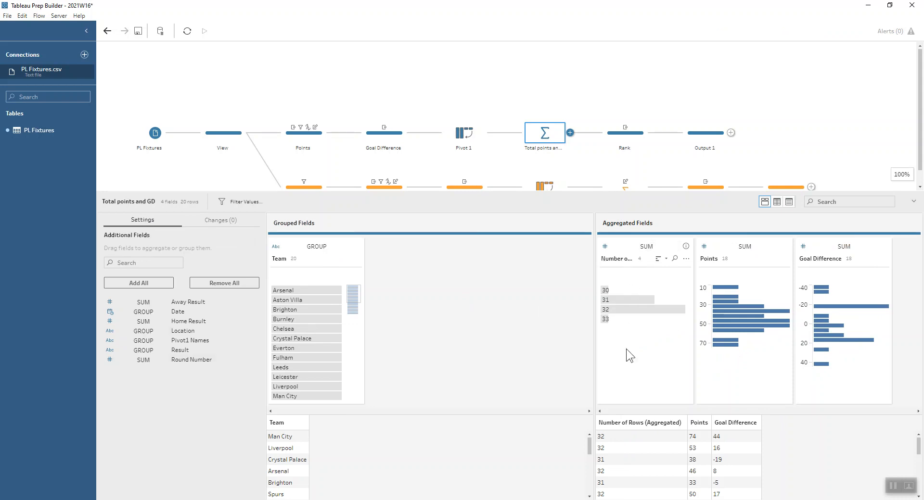
- Rename the aggregated Number of Rows field to Games Played
double_click(617, 259)
type("Games Pl")
type("ayed")
key("Return")
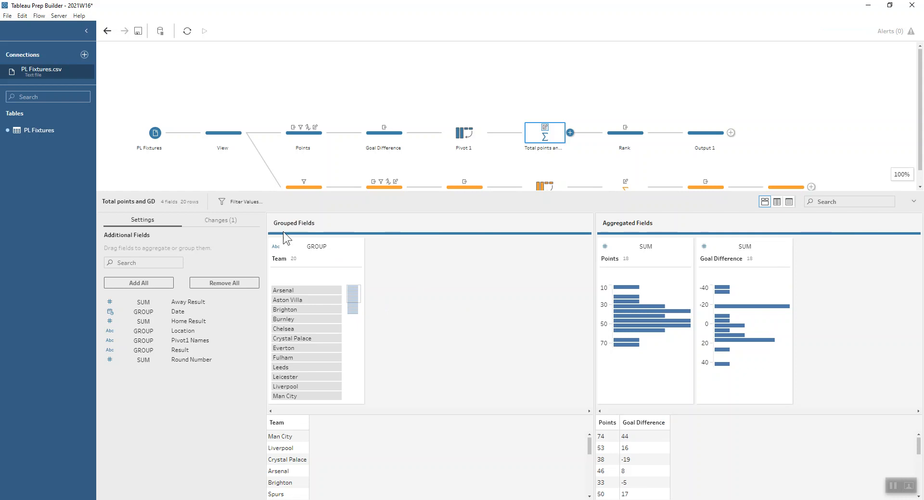
- In the Rank step, try a Rank calculation on Points with Goal Difference as the second ordering field, and remove it from the changes
left_click(620, 137)
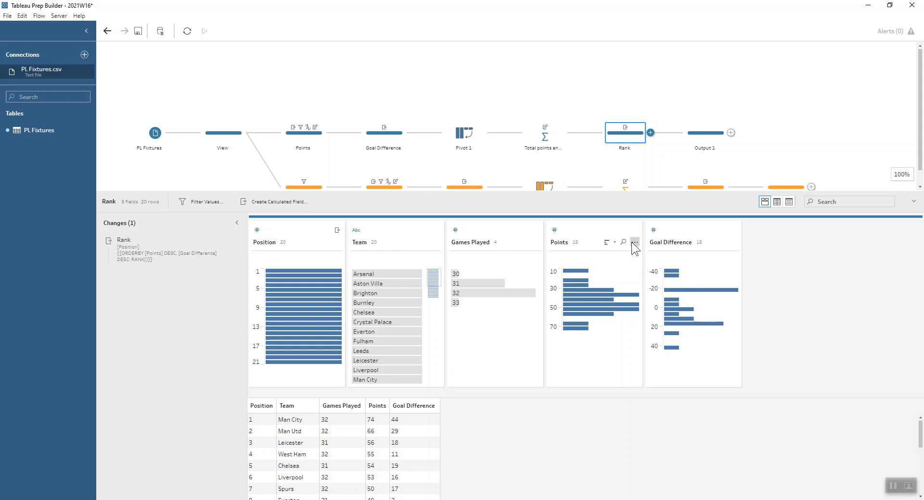
left_click(634, 242)
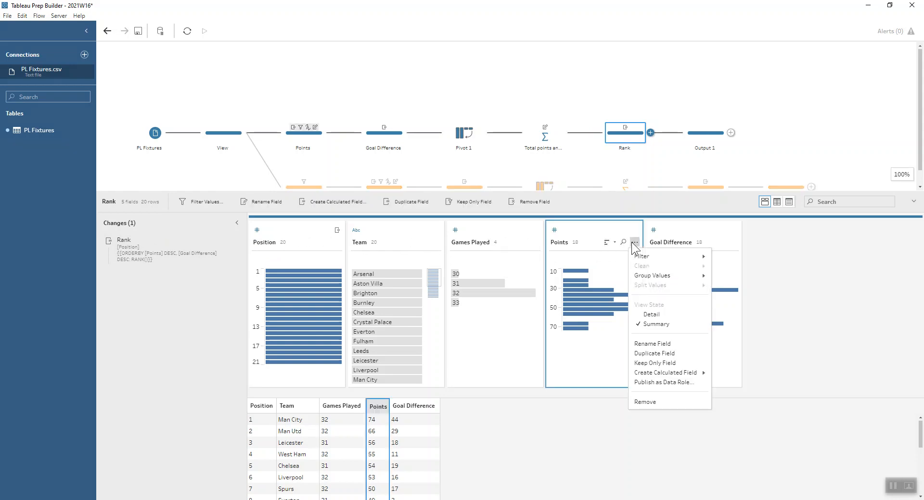
mouse_move(706, 374)
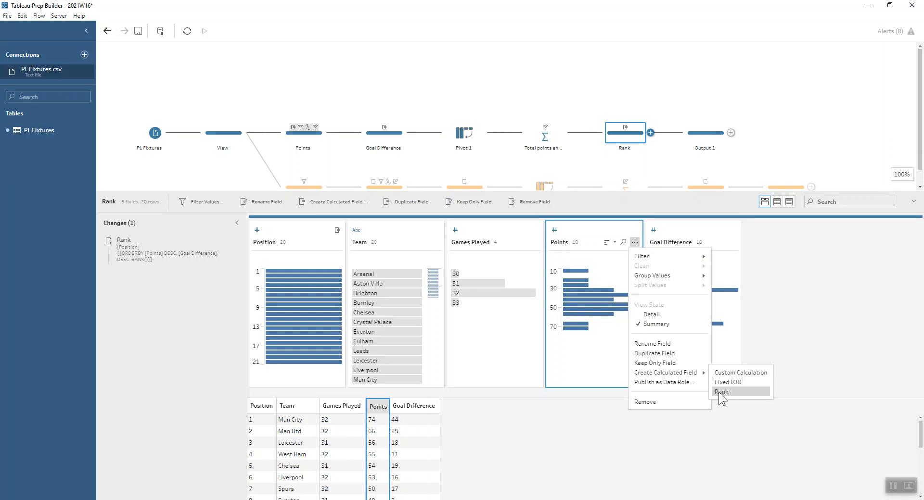
left_click(719, 392)
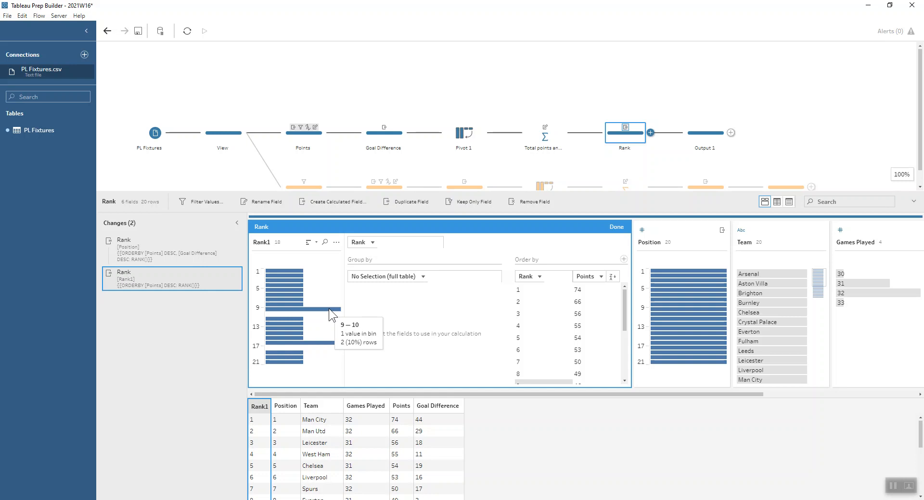
left_click(624, 260)
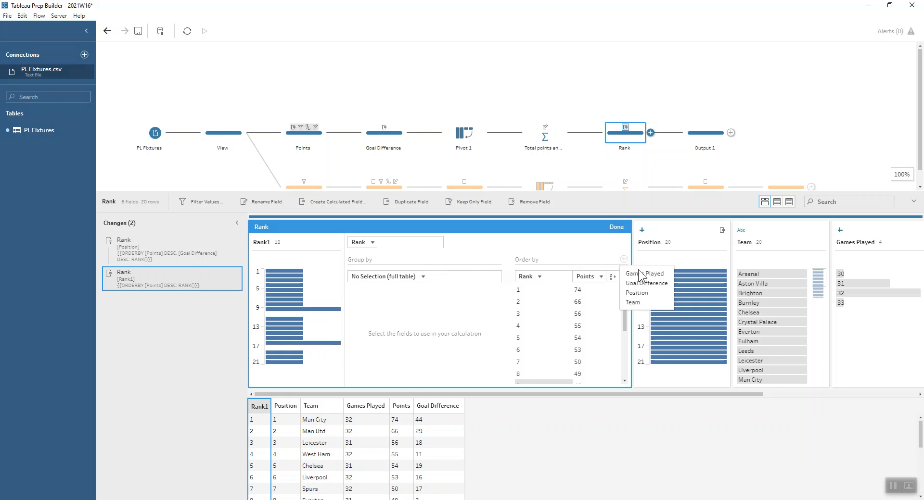
left_click(653, 282)
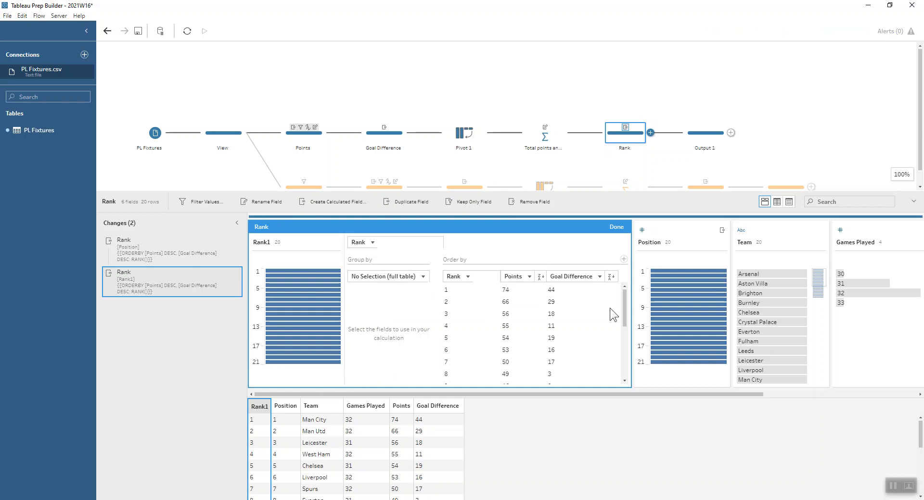
left_click(618, 227)
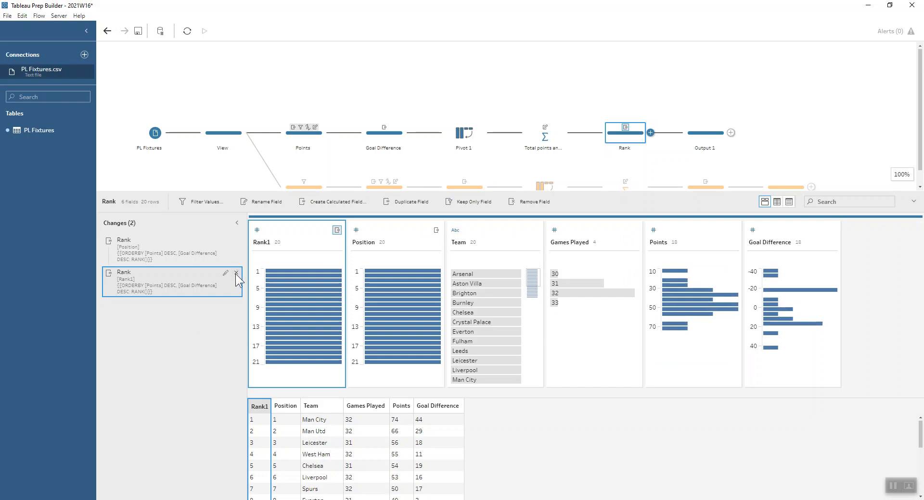
left_click(236, 273)
- View the ranked league table in the Output 1 step and enlarge the flow area to show both branches
left_click(699, 129)
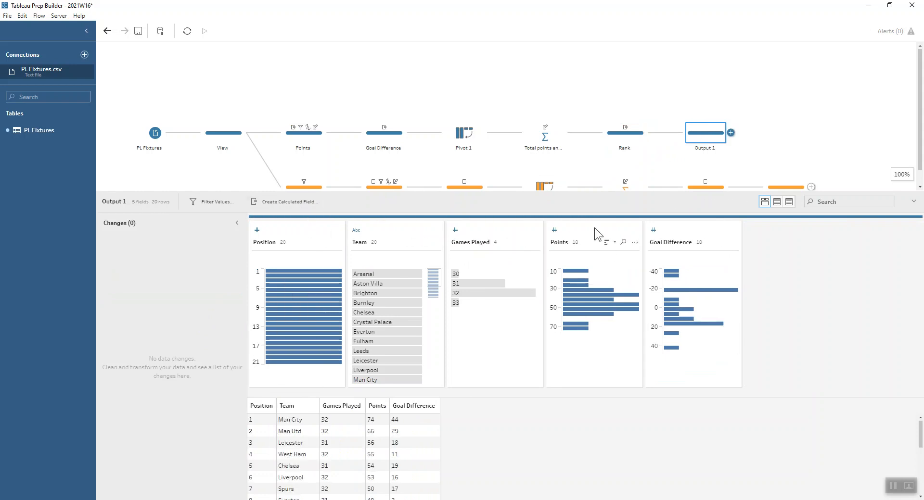
left_click_drag(582, 204, 583, 233)
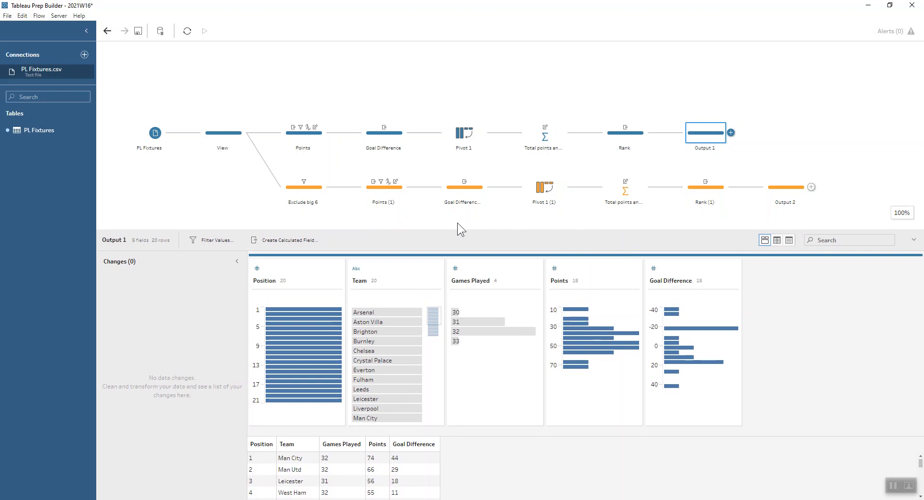
- In the Exclude big 6 step, try a Selected Values filter on Home Team in Exclude mode and close it without selecting any teams
left_click(294, 195)
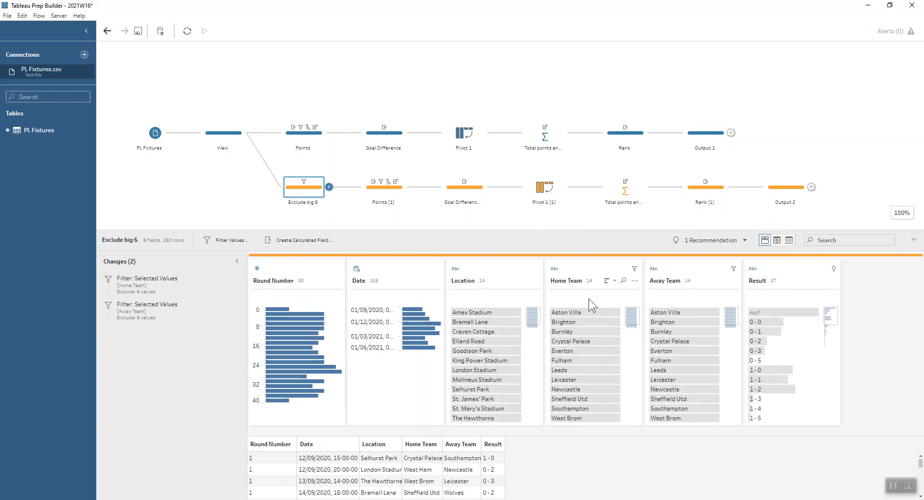
left_click(635, 281)
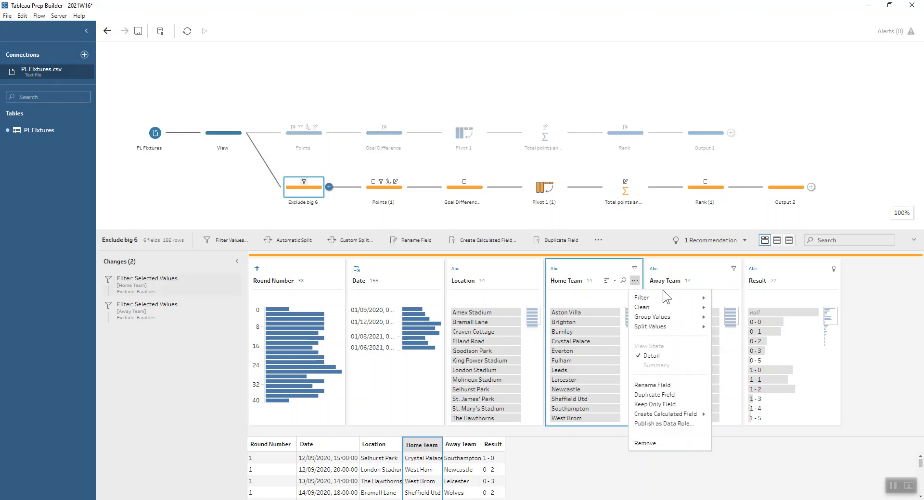
mouse_move(665, 298)
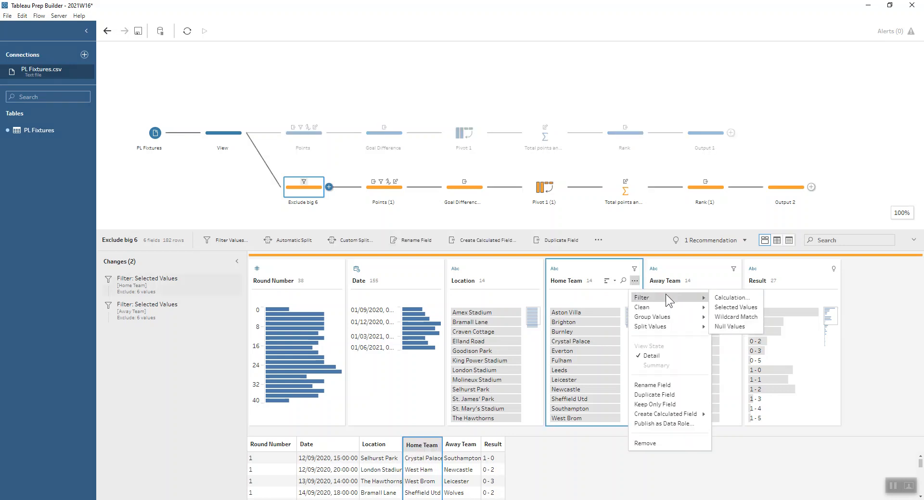
left_click(758, 310)
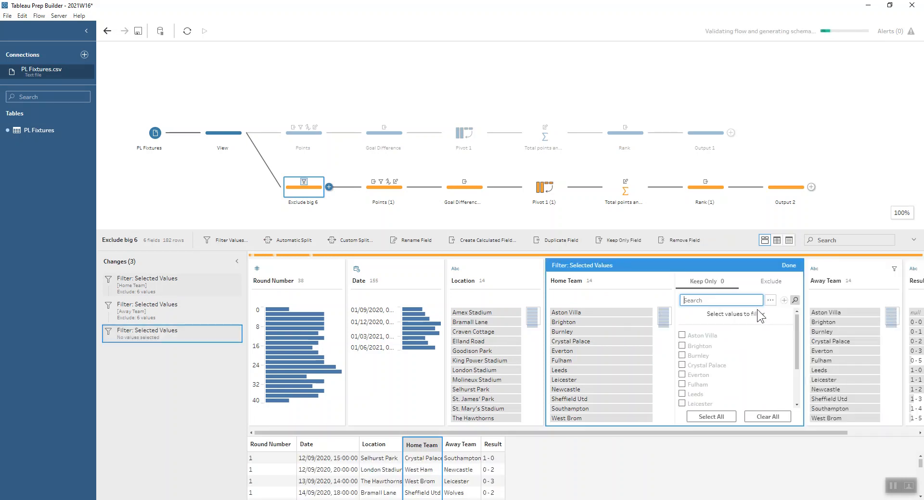
left_click(766, 285)
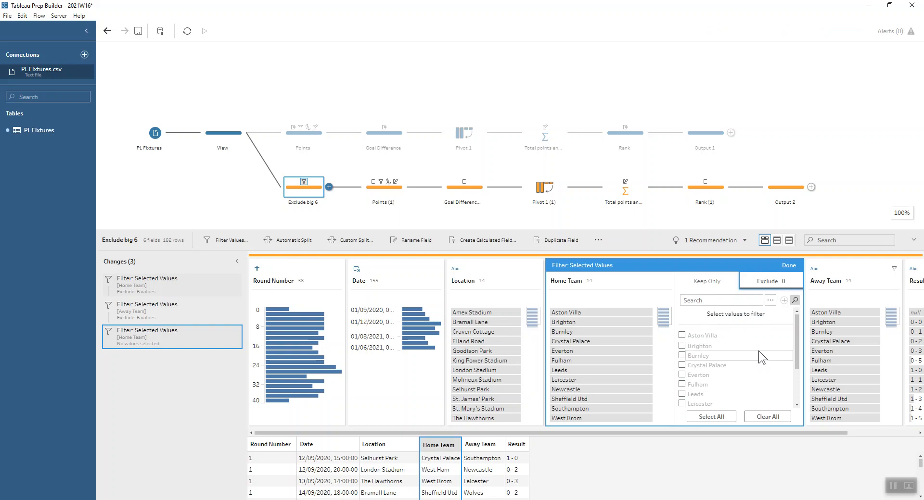
left_click(788, 265)
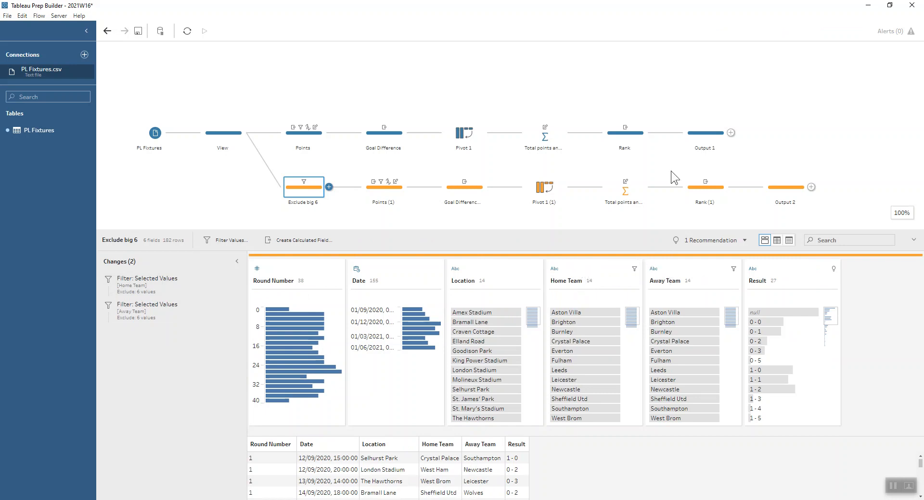
- Duplicate the steps from Points through Output 1 and connect the copy as a new branch after Exclude big 6
left_click_drag(795, 124, 310, 137)
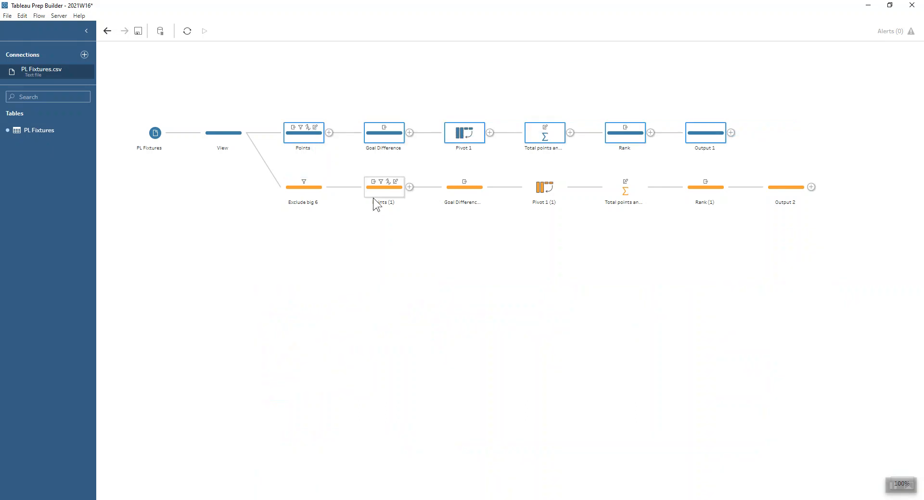
left_click(383, 241)
key("ctrl+v")
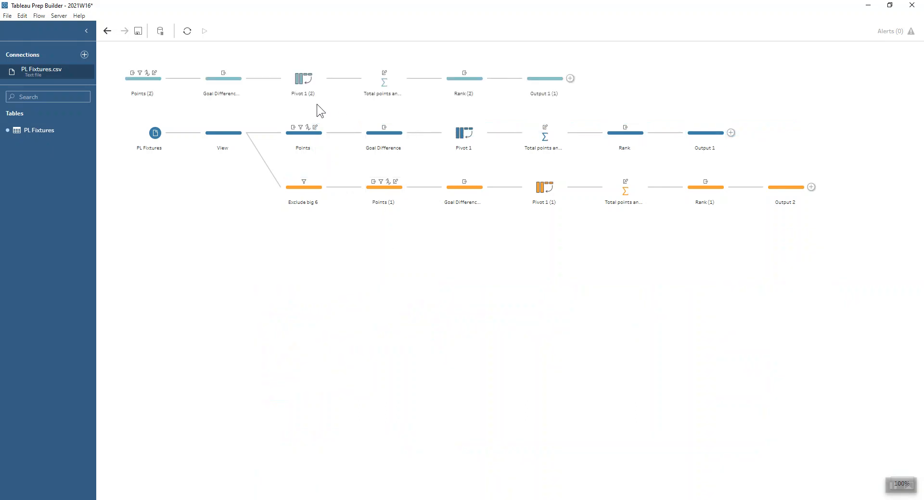
left_click_drag(156, 78, 374, 232)
left_click_drag(313, 190, 351, 242)
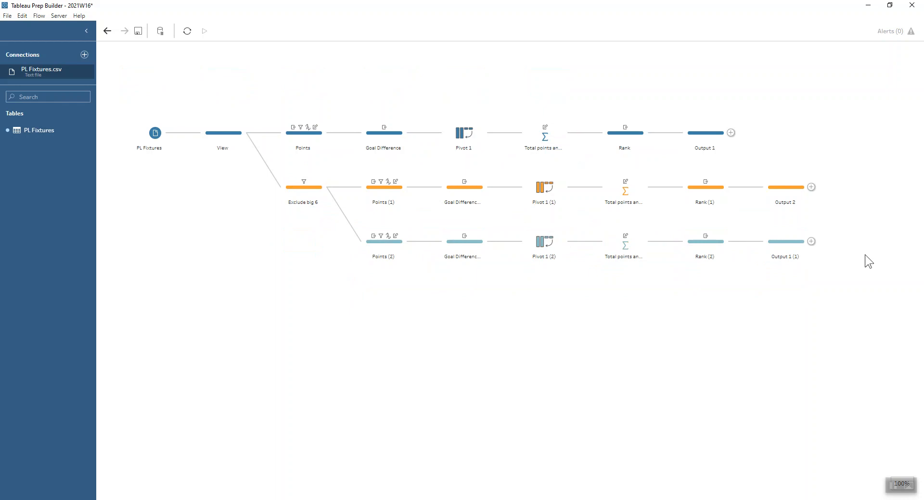
- Delete the pasted branch from Points (2) through Output 1 (1)
left_click_drag(823, 284, 370, 235)
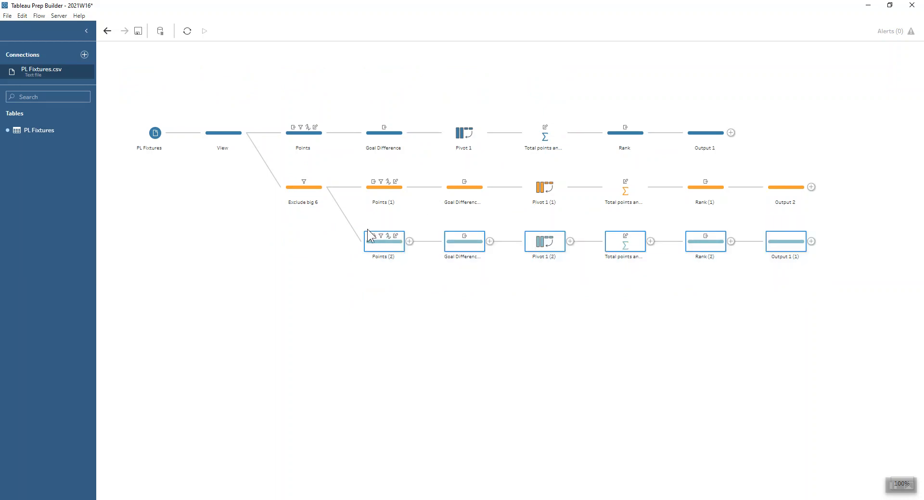
key("Delete")
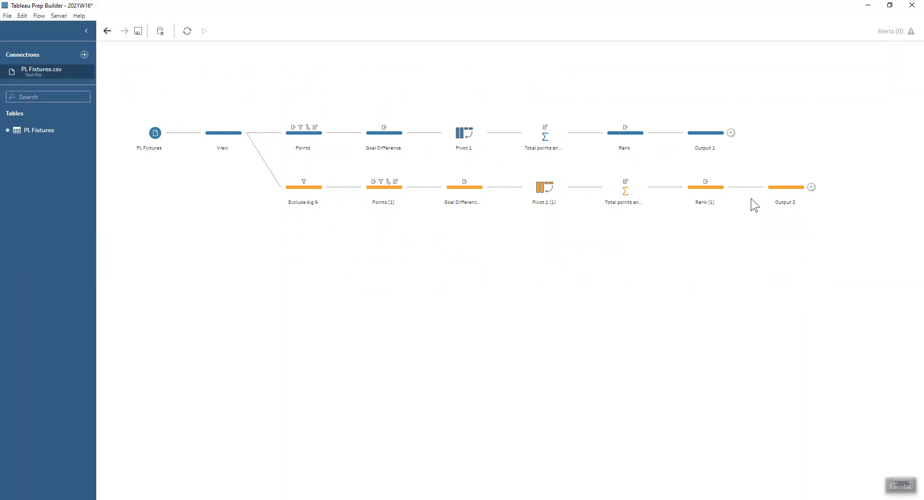
- View the league table without the big six teams in the Output 2 step
left_click(793, 187)
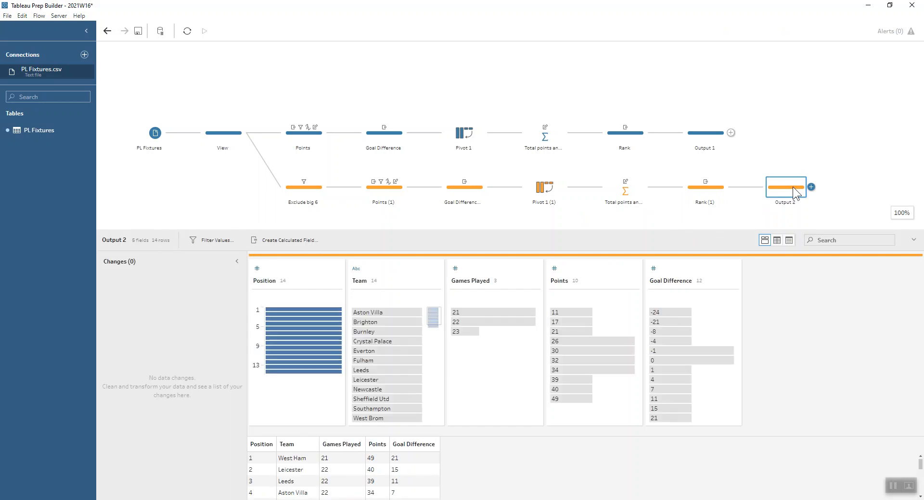